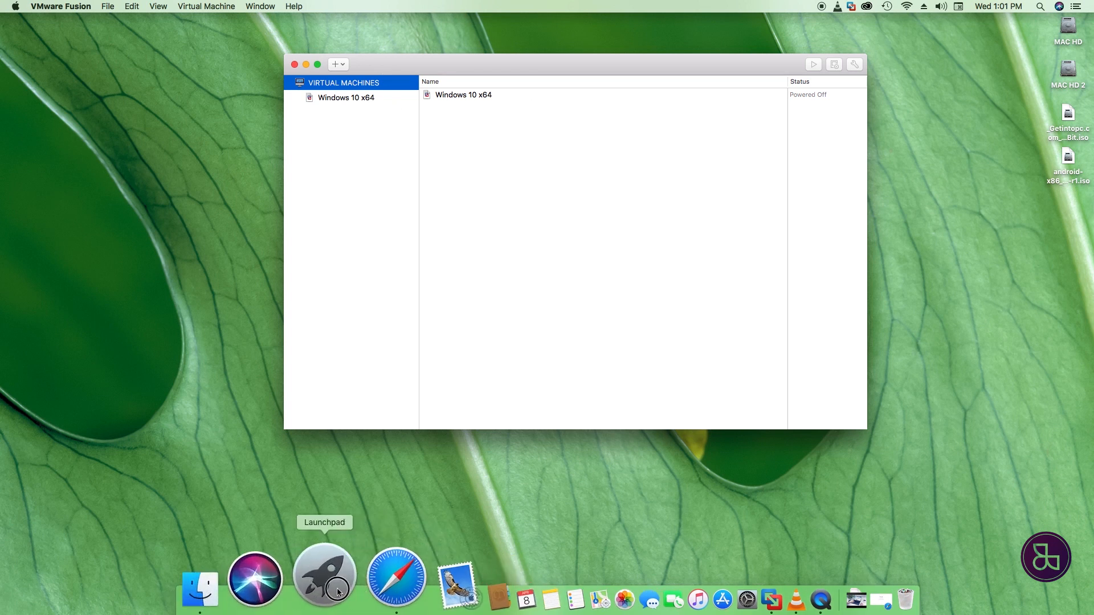
left_click(336, 591)
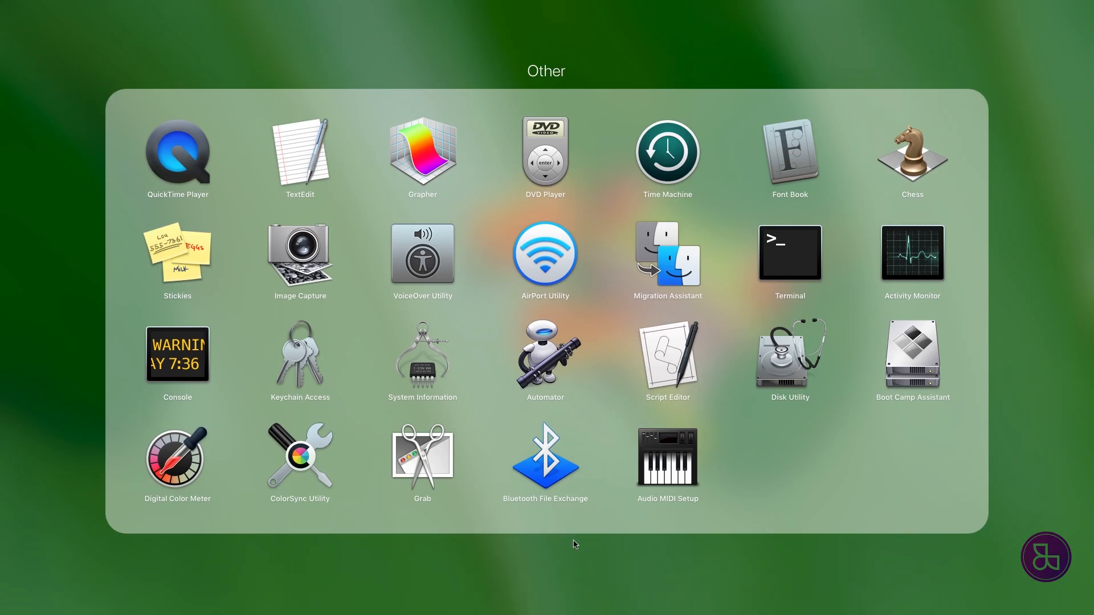
left_click(574, 542)
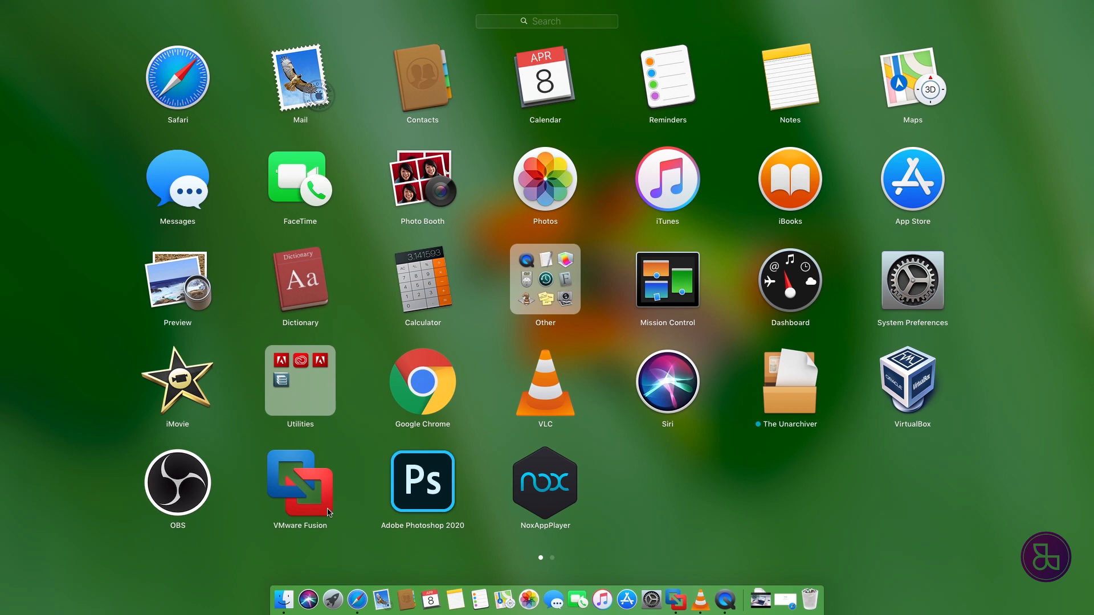
left_click(337, 595)
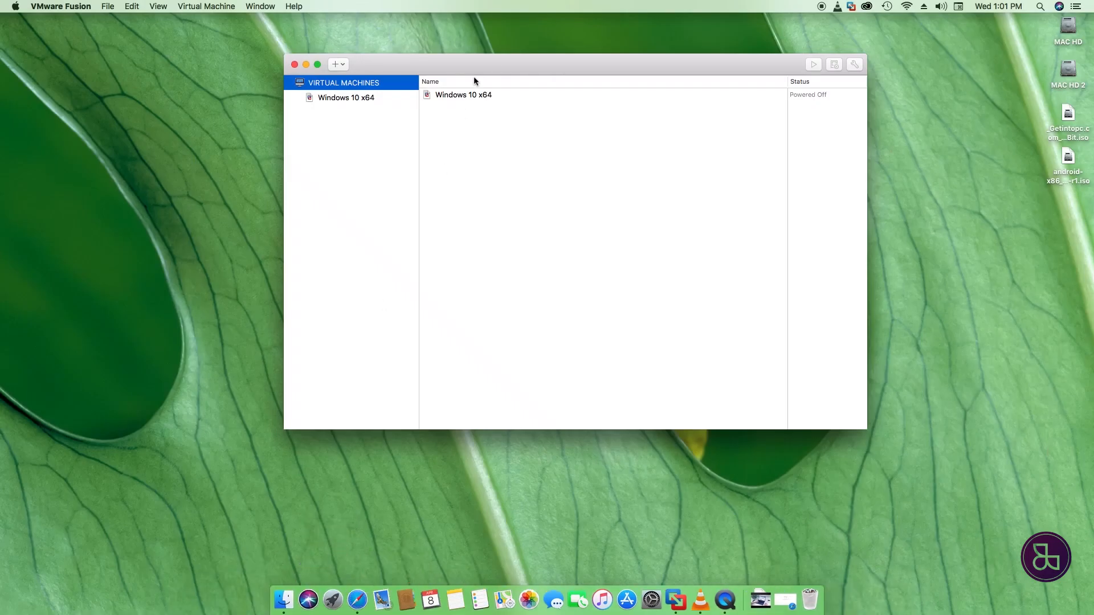
- Start a new virtual machine using the Install from disc or image method
left_click_drag(496, 65, 520, 84)
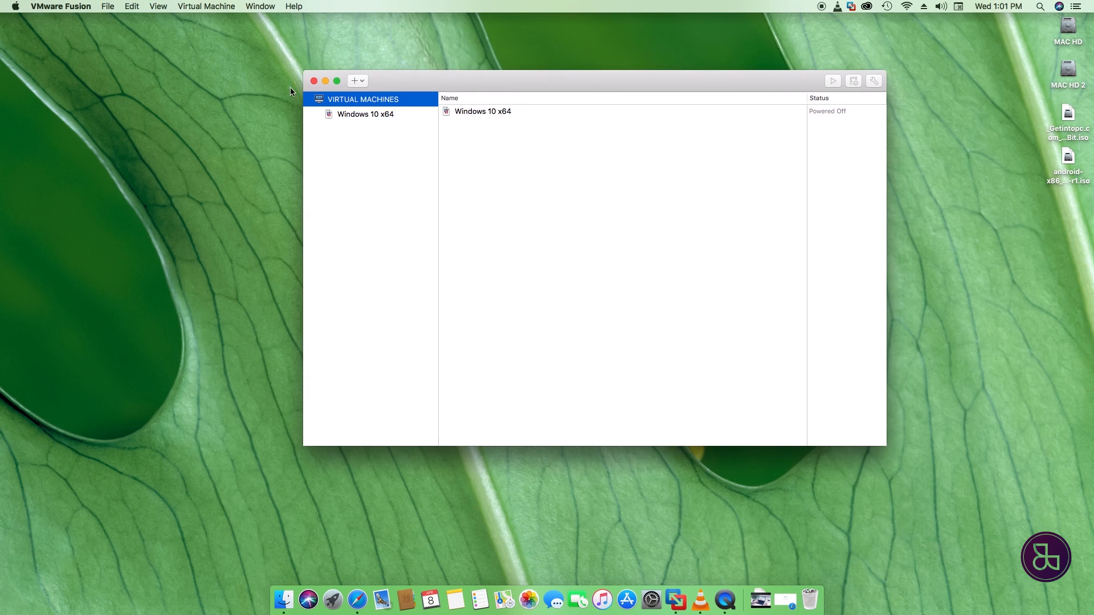
left_click(356, 82)
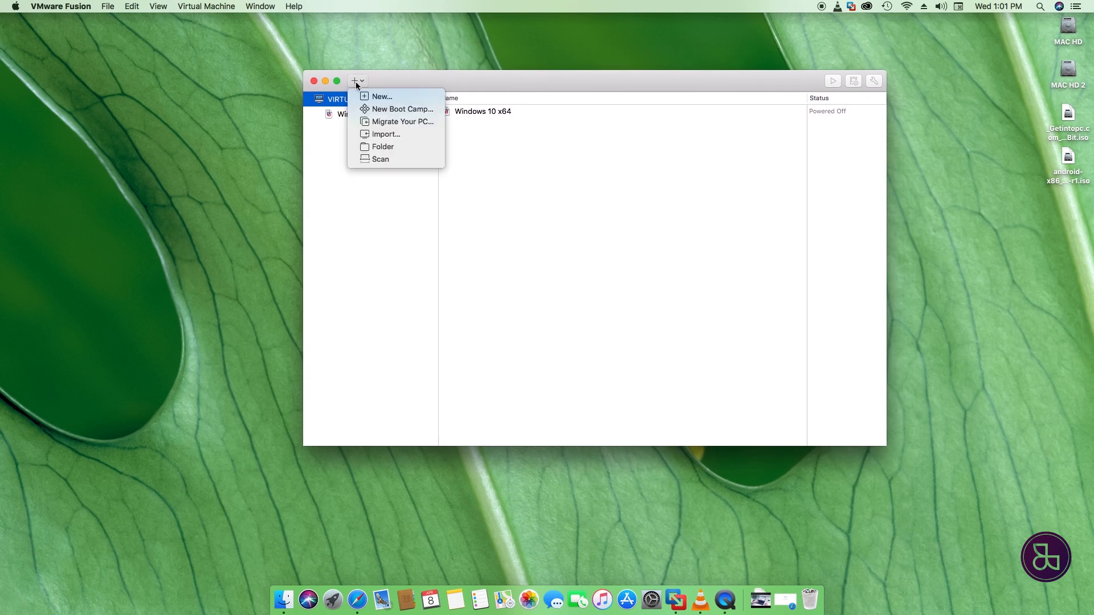
left_click(381, 96)
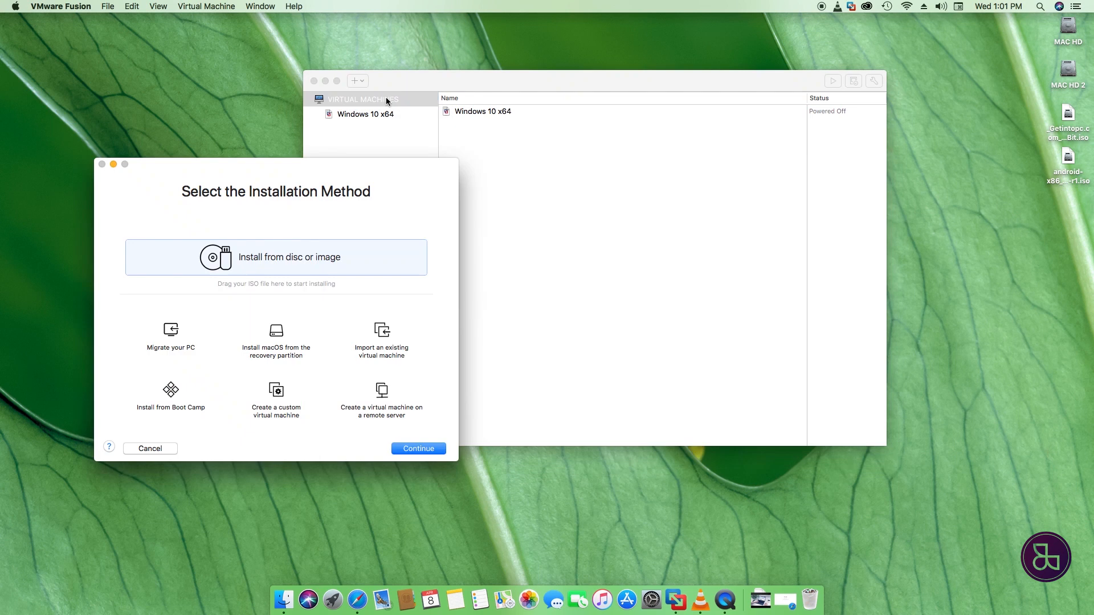
left_click_drag(224, 166, 561, 108)
left_click_drag(649, 100, 642, 97)
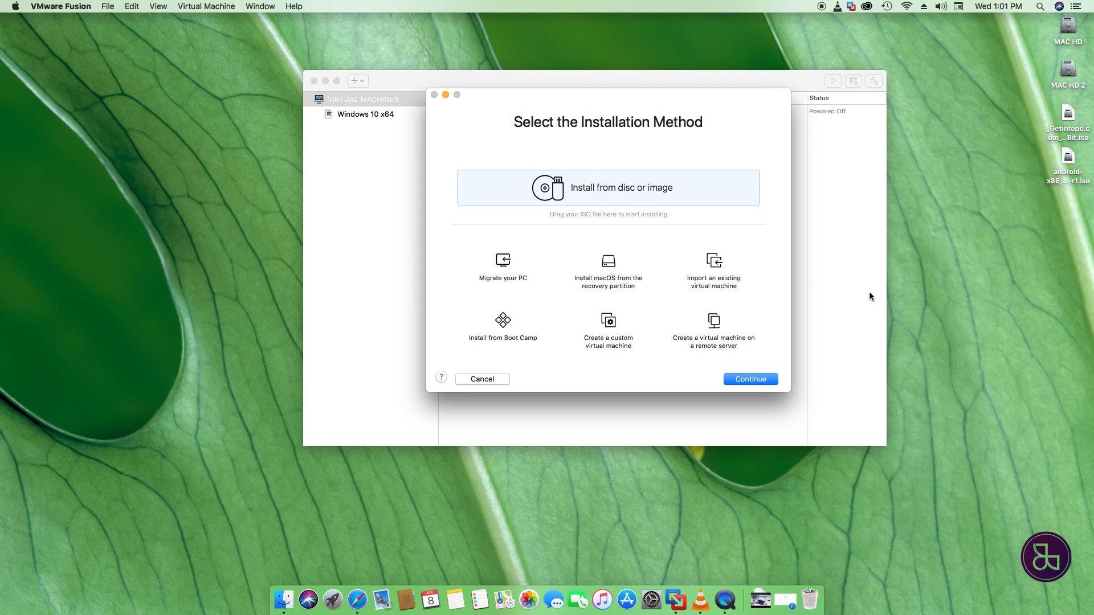
left_click(765, 381)
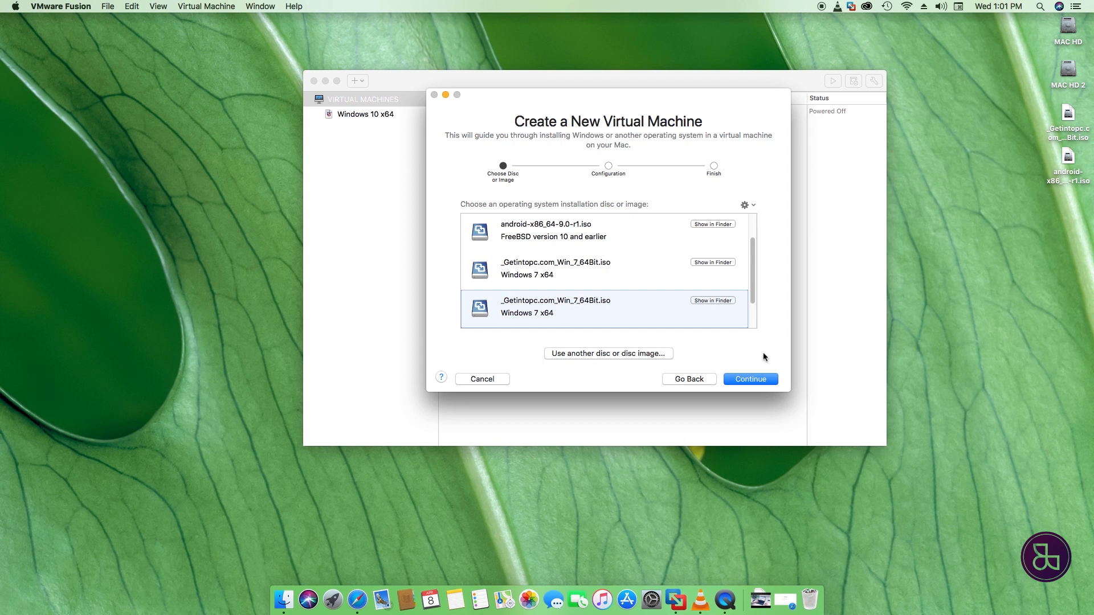
- Use the _Getintopc.com_Win_7_64Bit.iso image from the Desktop as the installation disc and continue to Windows Easy Install
scroll(753, 308, "down", 2)
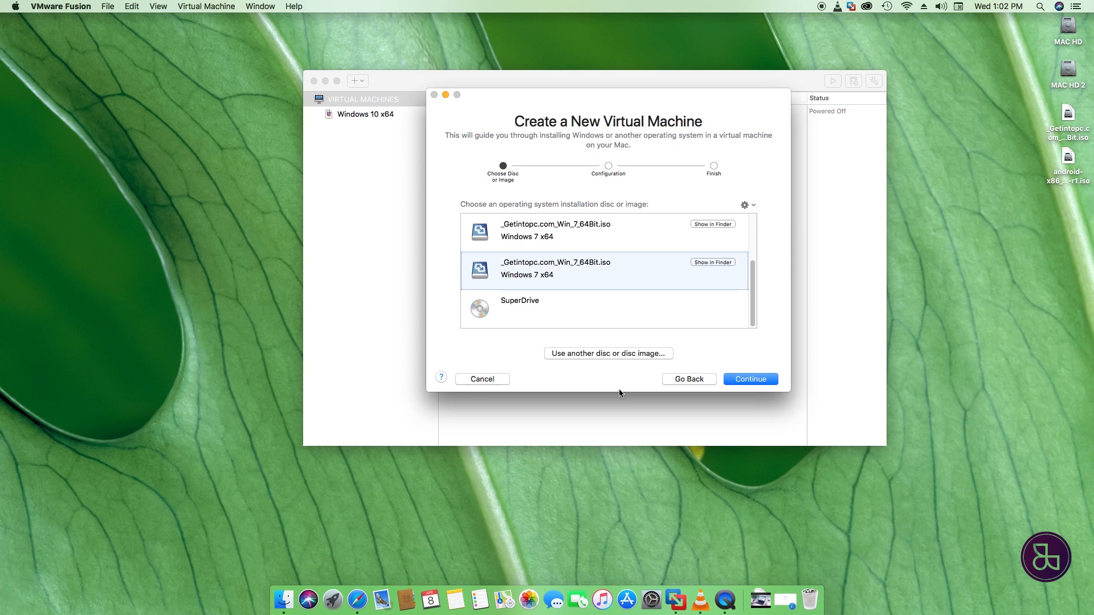
left_click(610, 354)
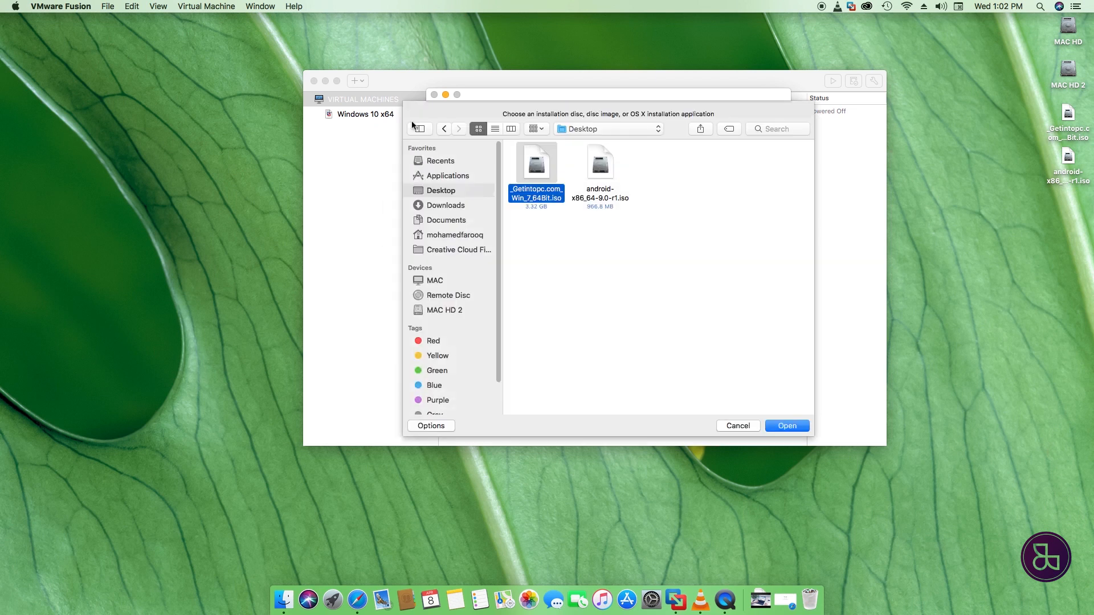
left_click(434, 194)
left_click(794, 425)
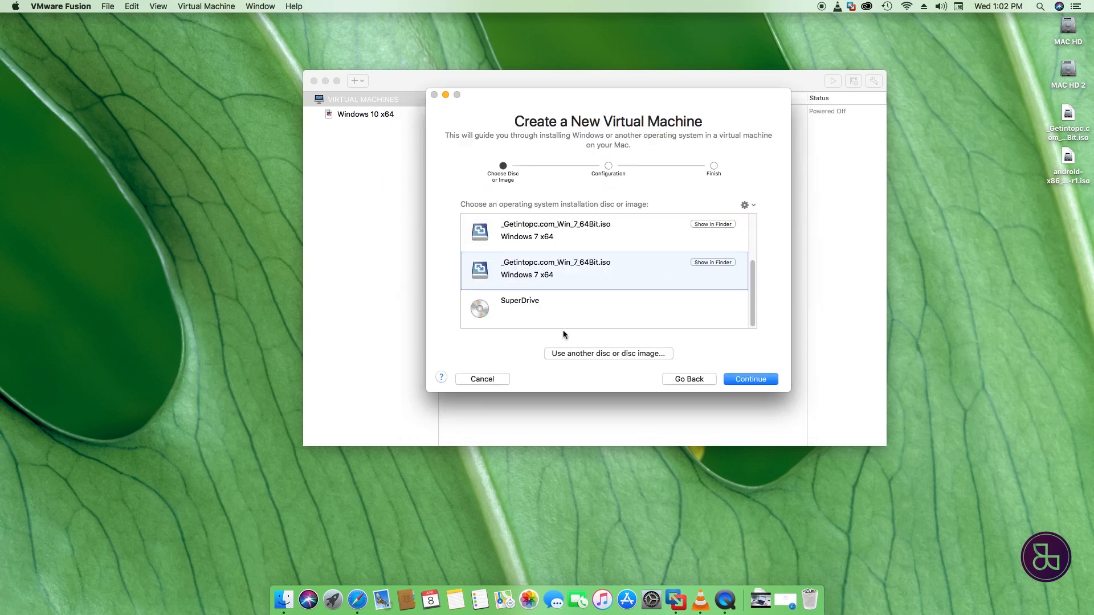
left_click(771, 381)
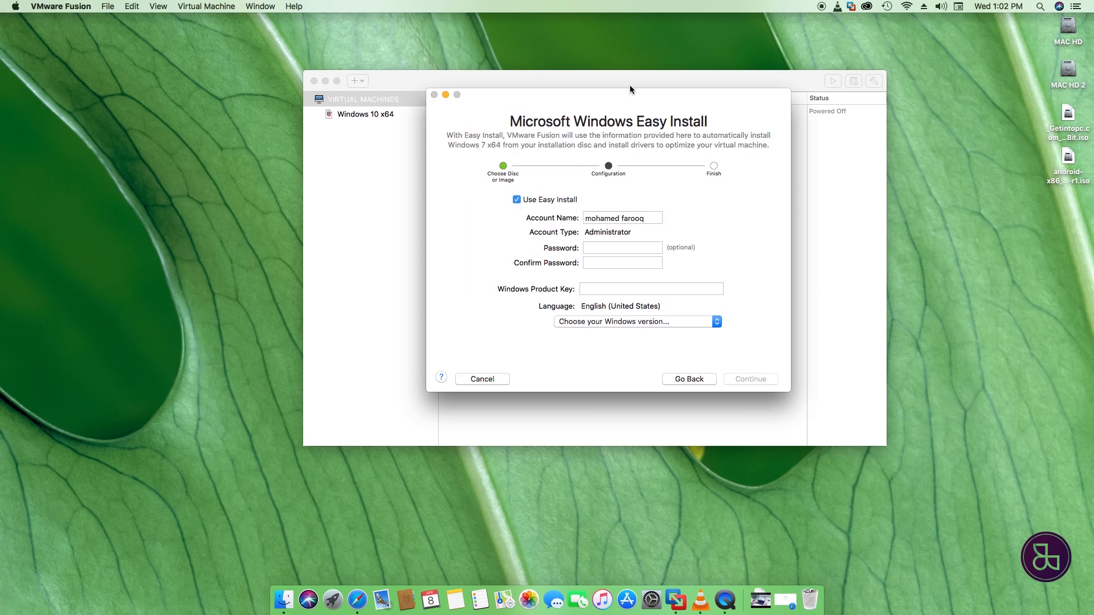
left_click_drag(627, 90, 607, 110)
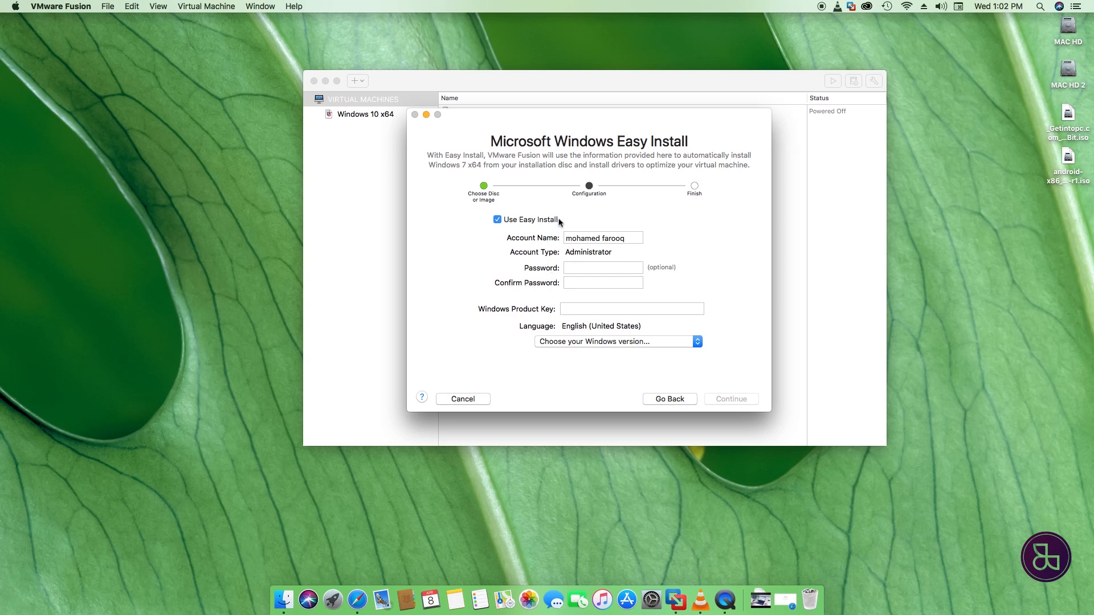
left_click_drag(586, 120, 576, 118)
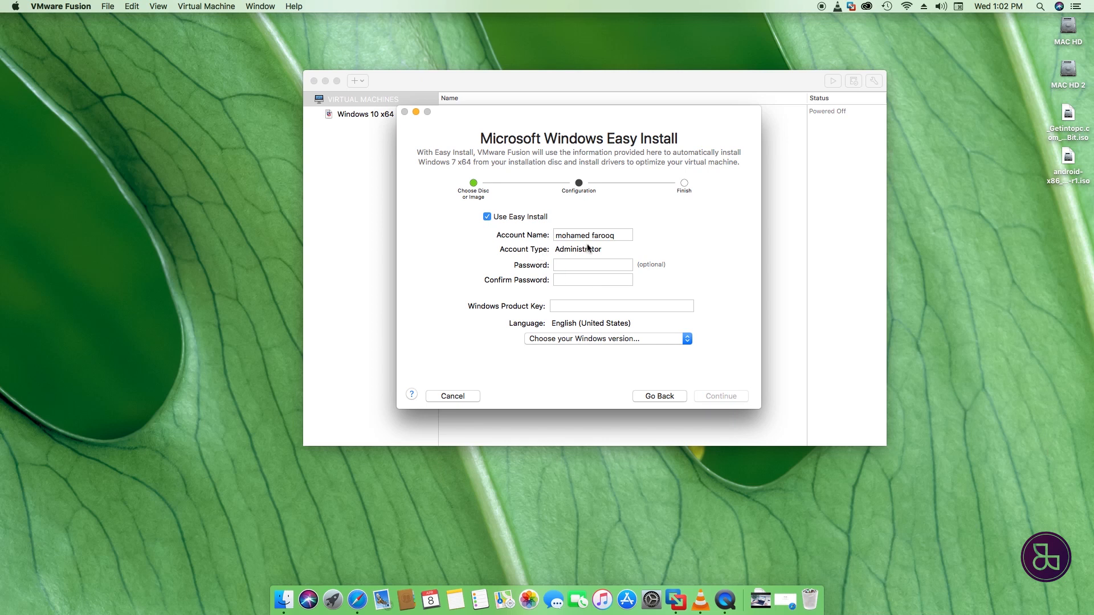
left_click_drag(621, 237, 549, 240)
left_click(619, 237)
left_click_drag(620, 237, 549, 235)
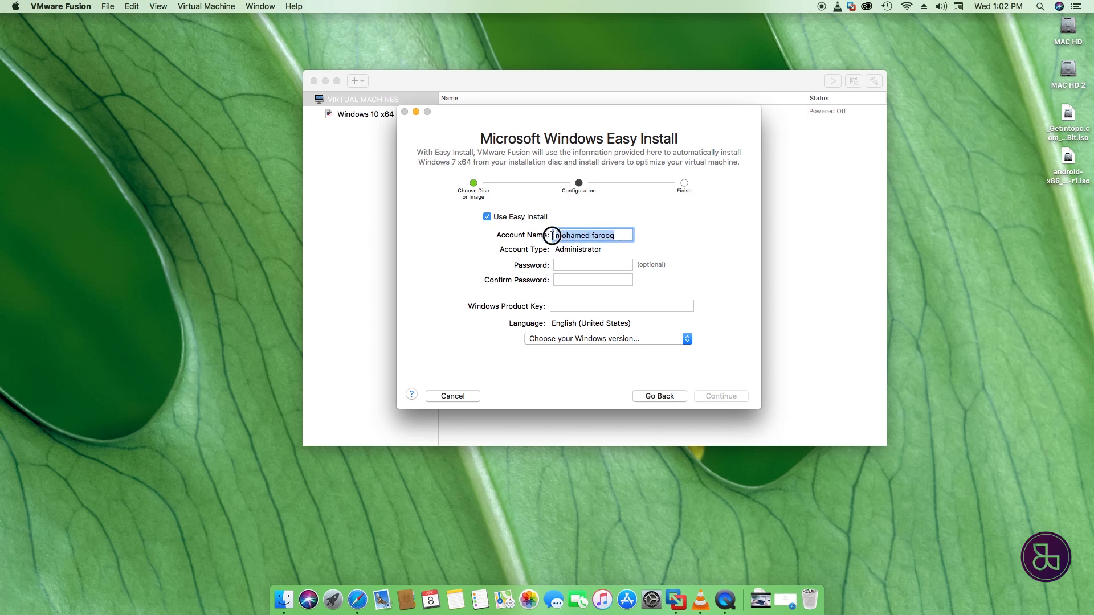
left_click(563, 267)
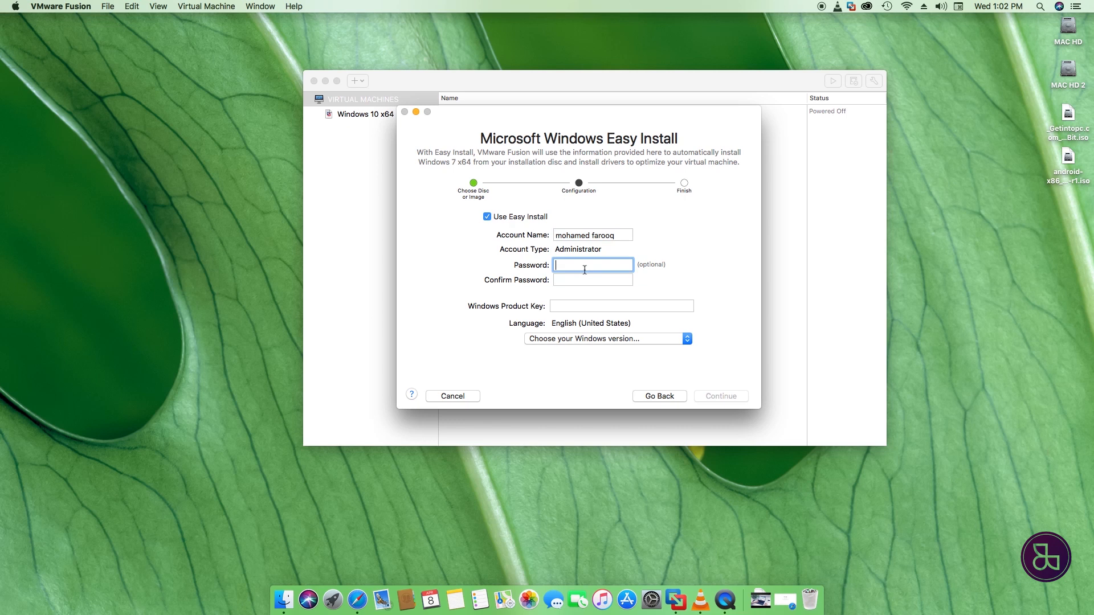
left_click(570, 281)
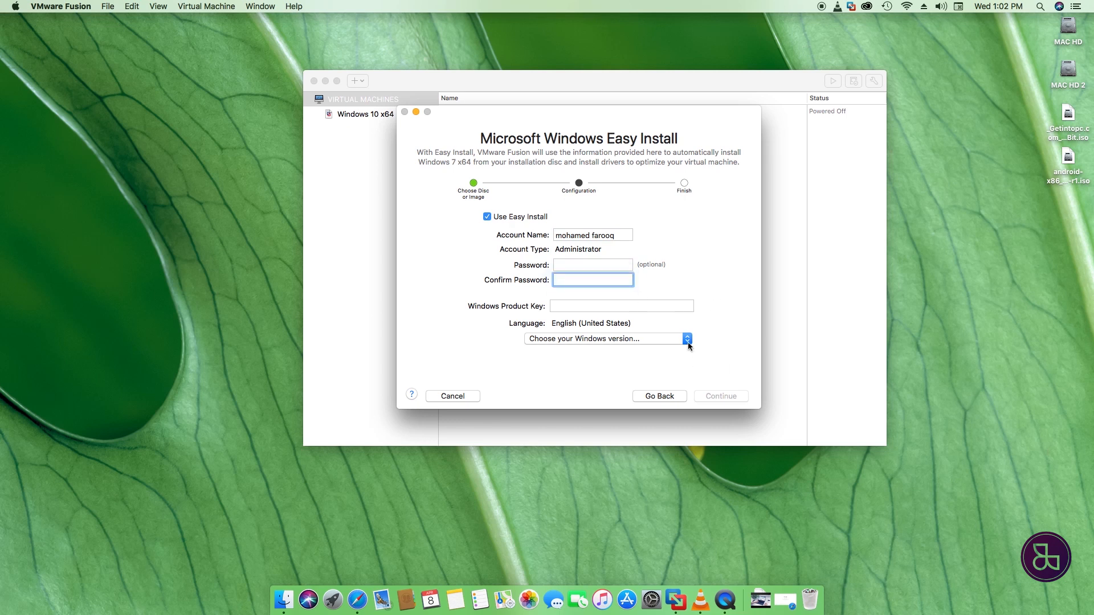
- Choose Windows 7 Professional as the Windows version and continue without a product key
left_click(687, 340)
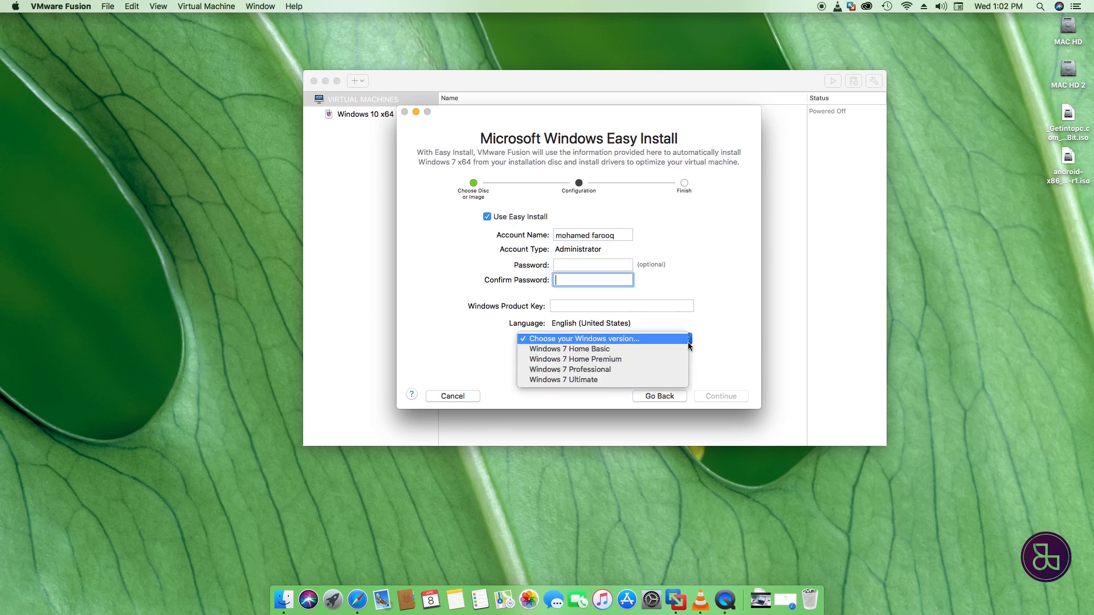
left_click(594, 371)
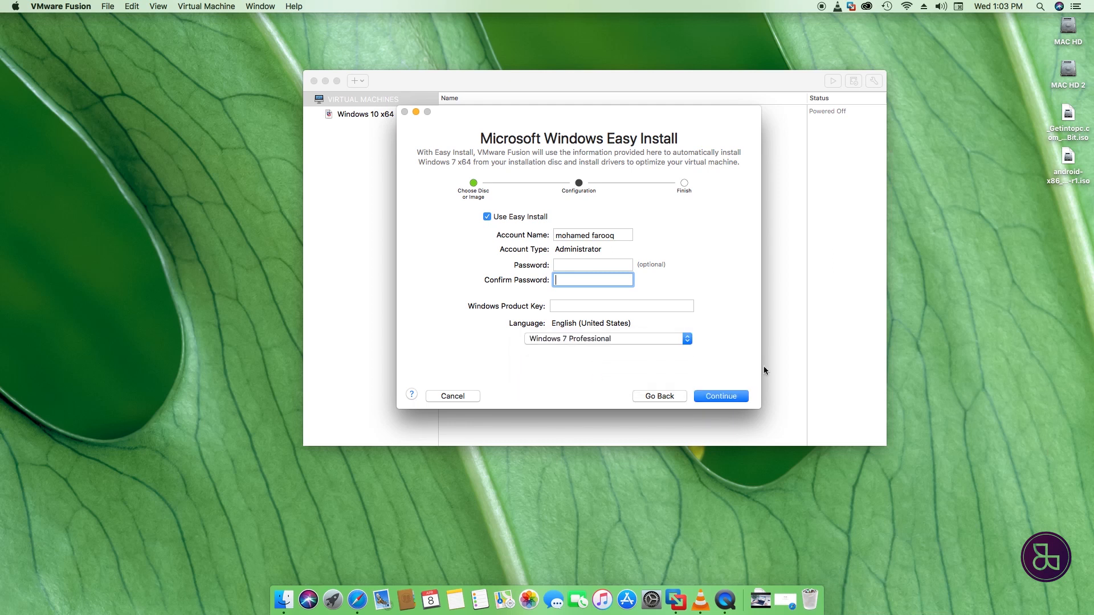
left_click(733, 396)
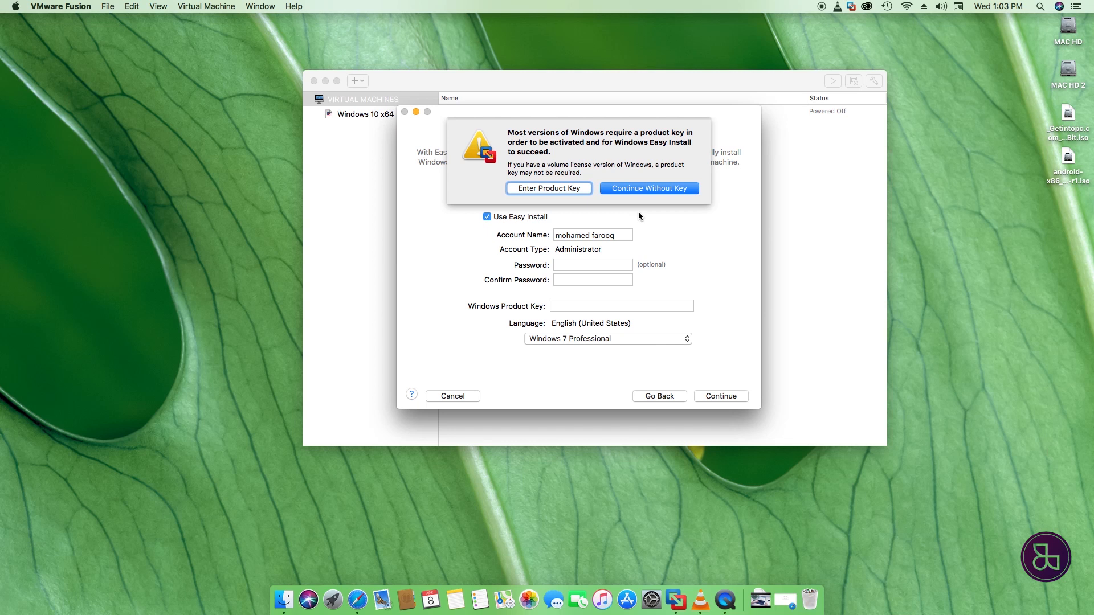
left_click(647, 189)
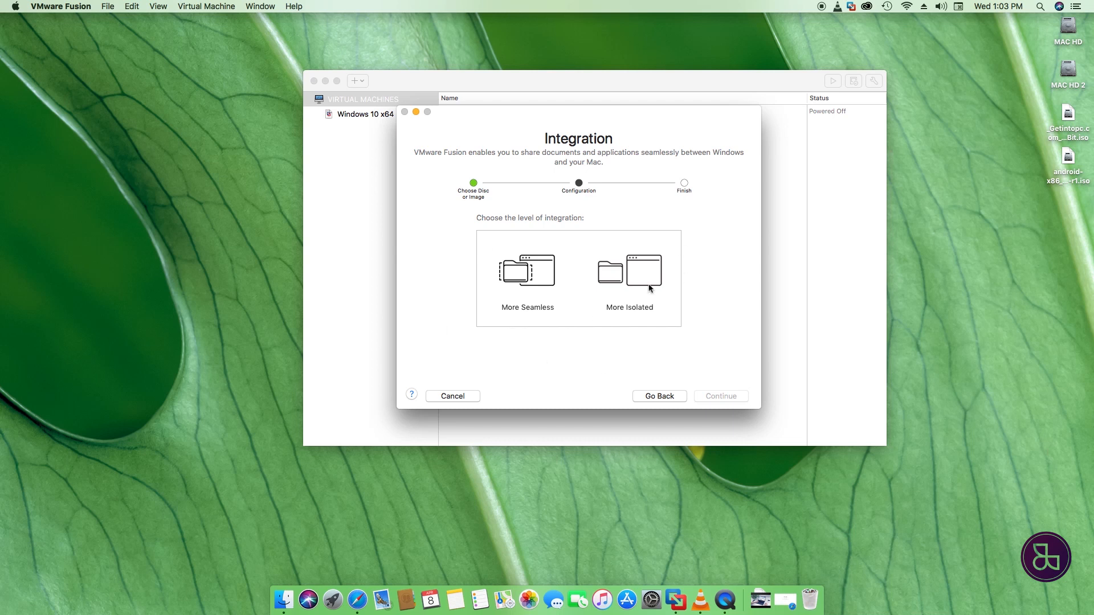
- Set the integration level to More Seamless and choose to customize the new virtual machine's settings
left_click(522, 290)
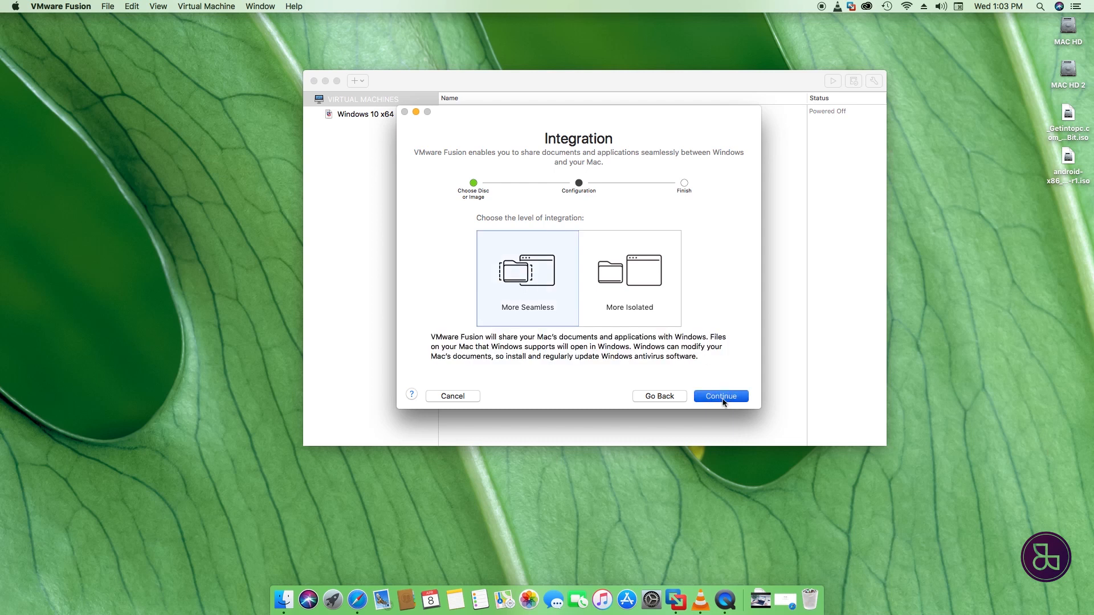
left_click(722, 400)
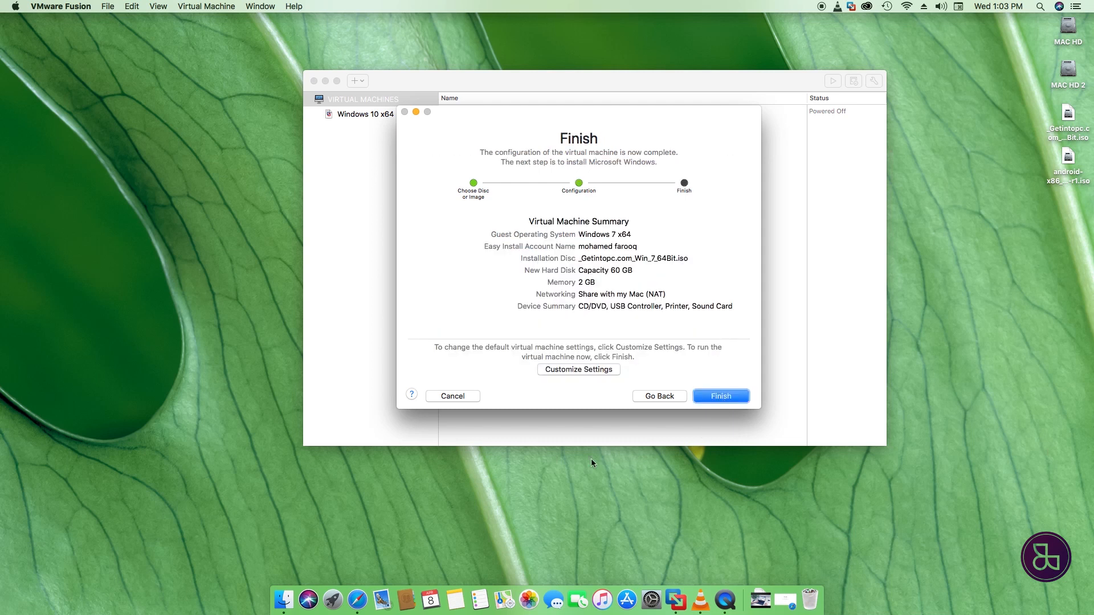
left_click(580, 370)
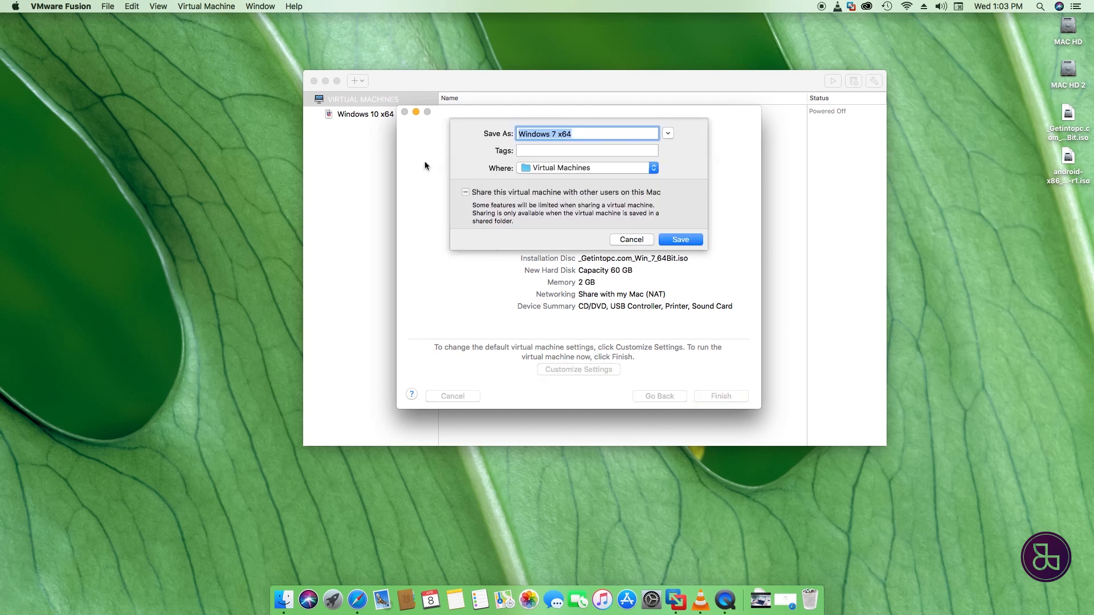
- Shorten the virtual machine's name to Windows 7 and save it
left_click(605, 133)
key("BackSpace")
key("BackSpace")
key("BackSpace")
triple_click(580, 133)
left_click(560, 137)
left_click(688, 240)
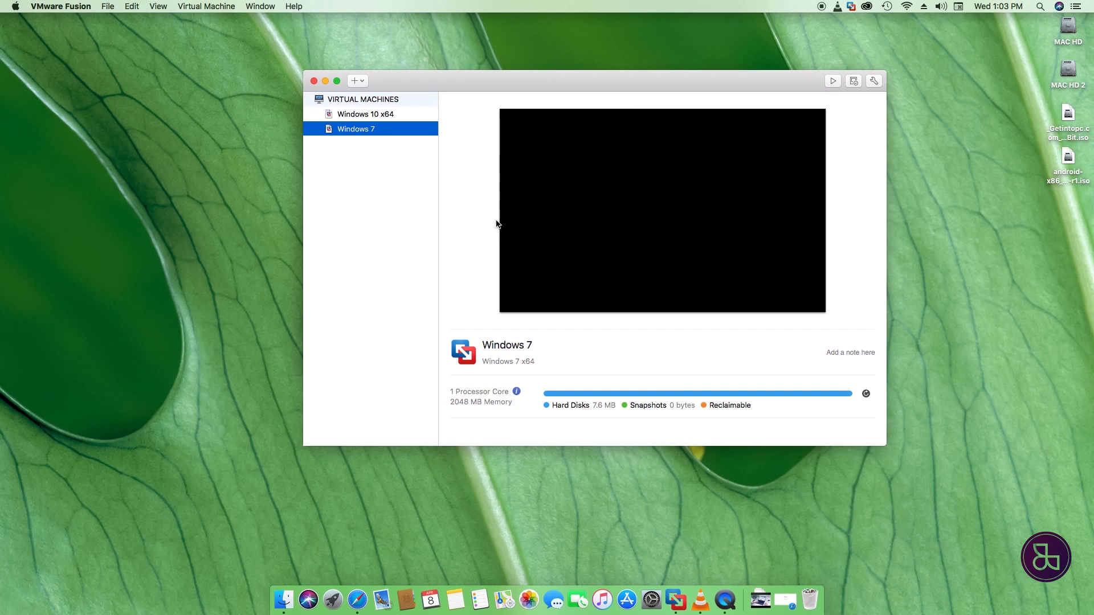
- Set the number of processor cores in the Processors & Memory settings and return to the settings overview
left_click_drag(263, 22, 525, 163)
left_click_drag(480, 58, 602, 174)
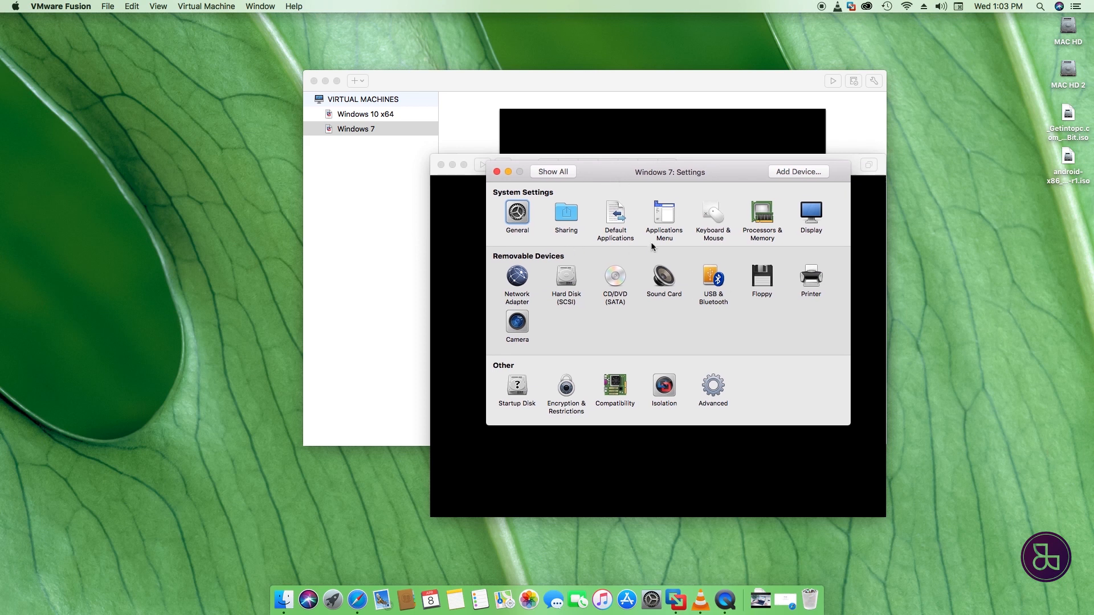
left_click(760, 222)
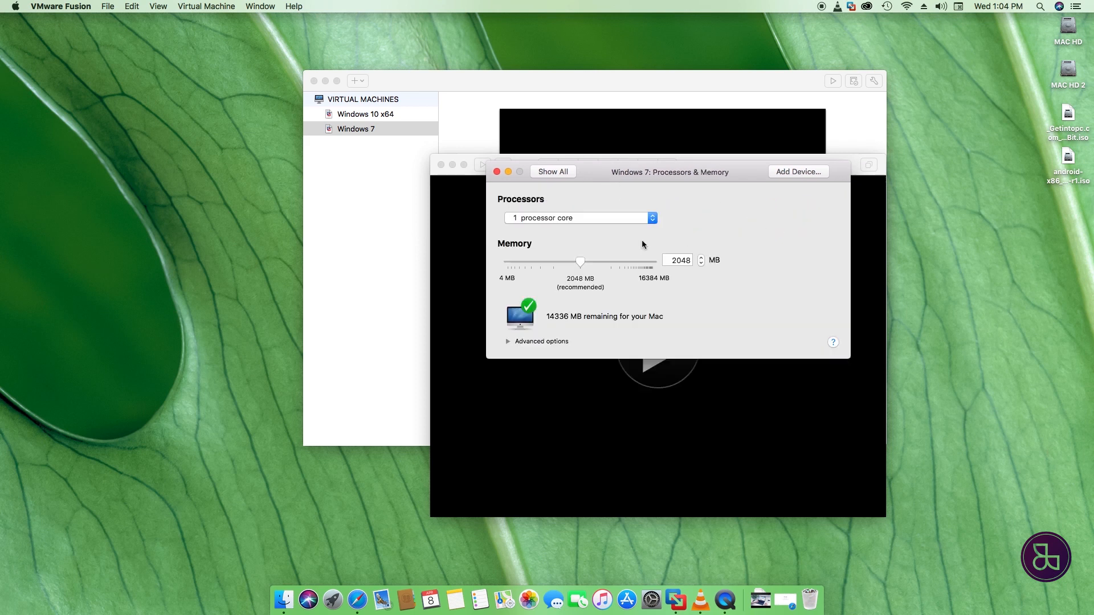
left_click(653, 217)
left_click(620, 230)
left_click(549, 174)
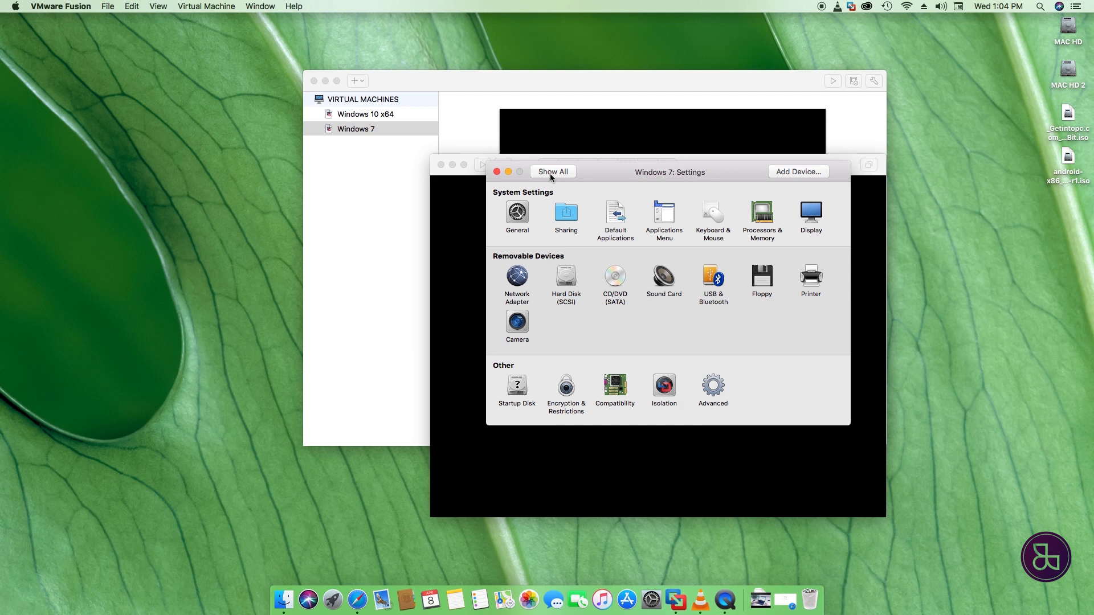
- Set the display's shared graphics memory to 256 MB and return to the settings overview
left_click(811, 213)
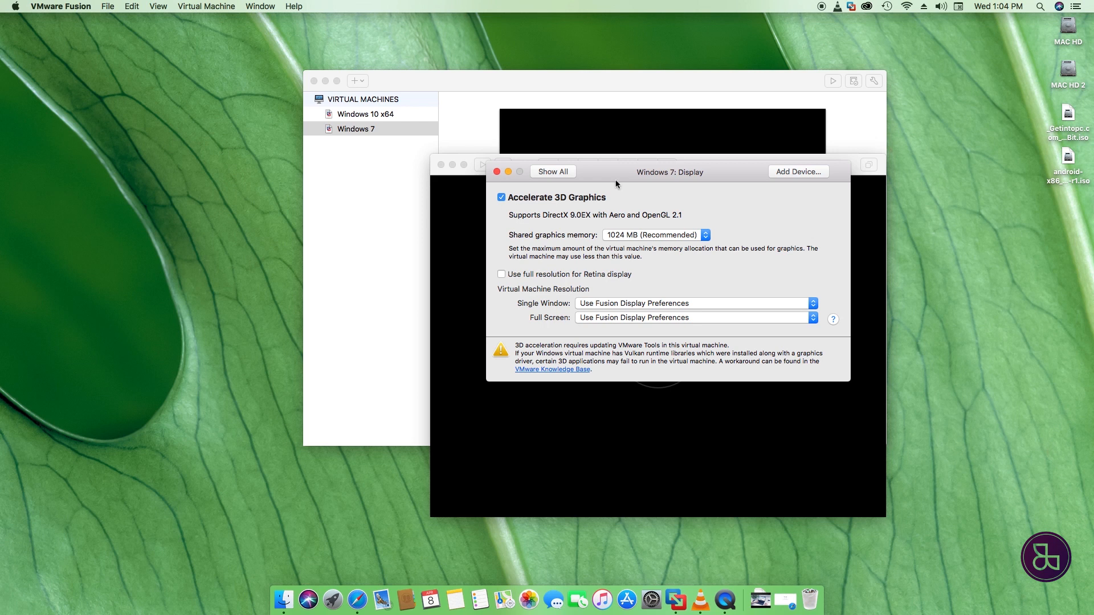
left_click_drag(609, 176, 609, 176)
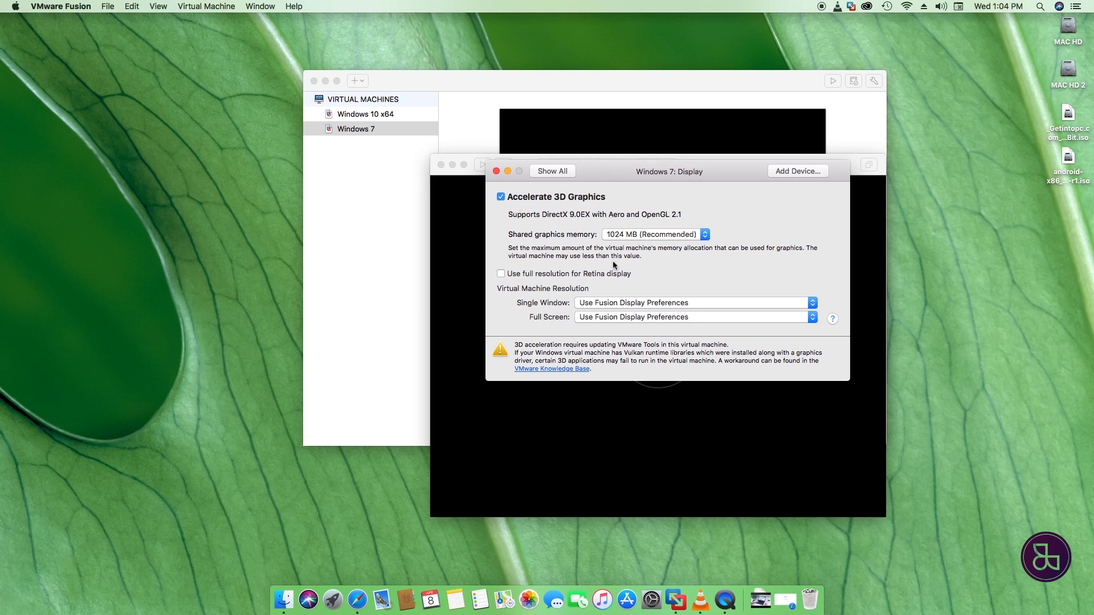
left_click(706, 236)
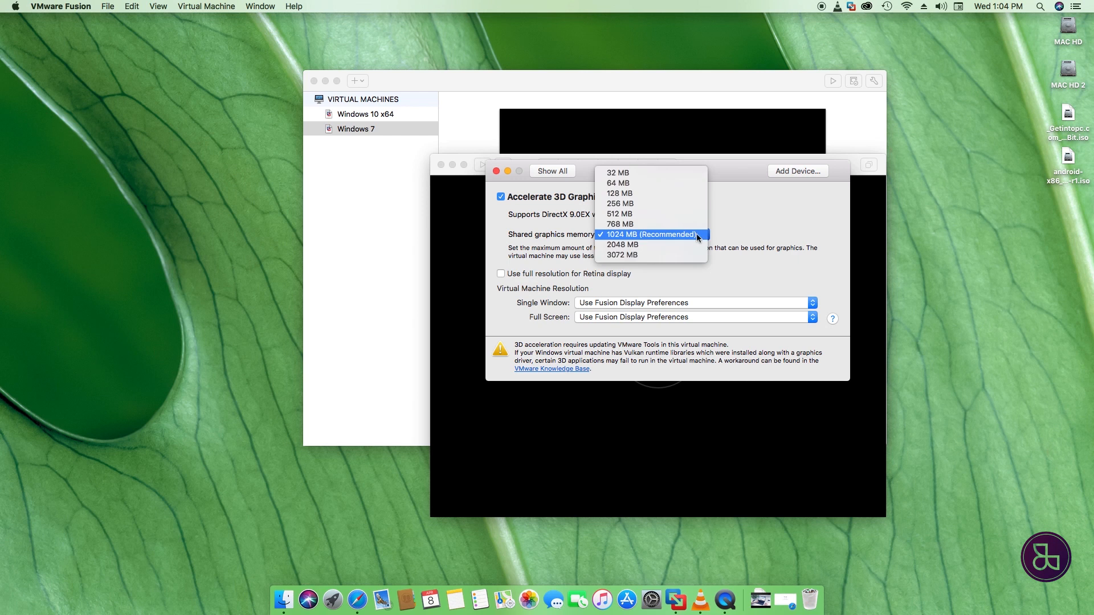
left_click(625, 207)
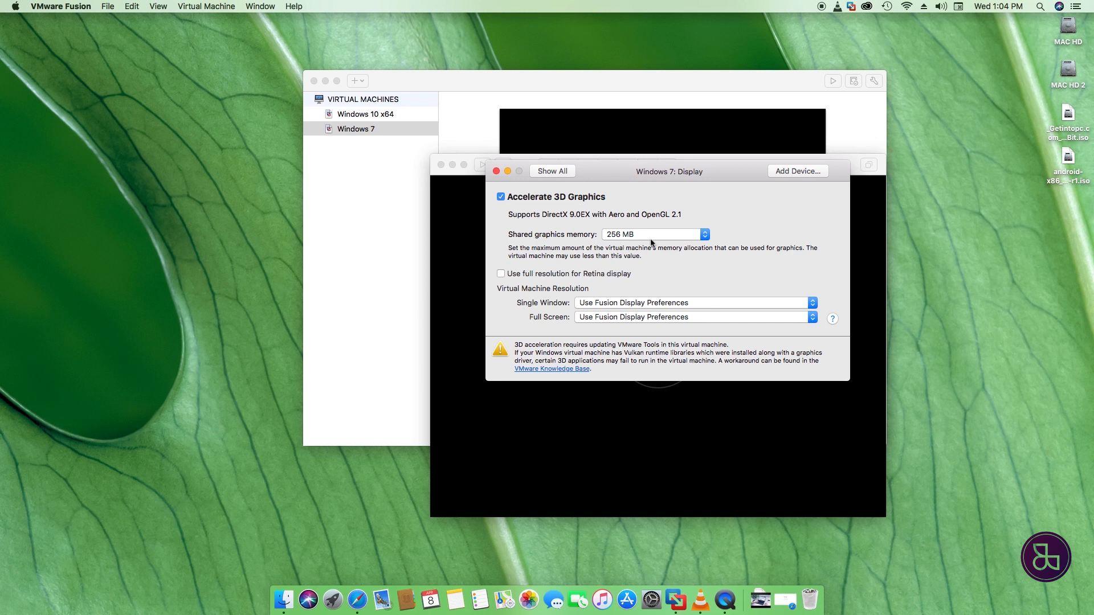
left_click(552, 173)
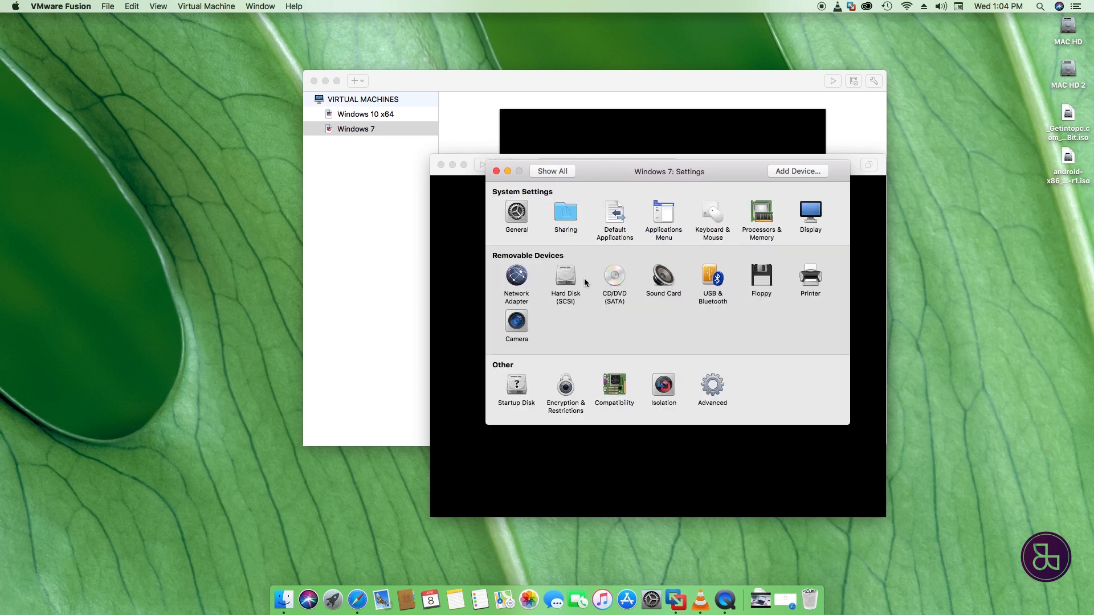
- Set the virtual hard disk's size to 20 GB, apply the change and return to the settings overview
left_click(568, 280)
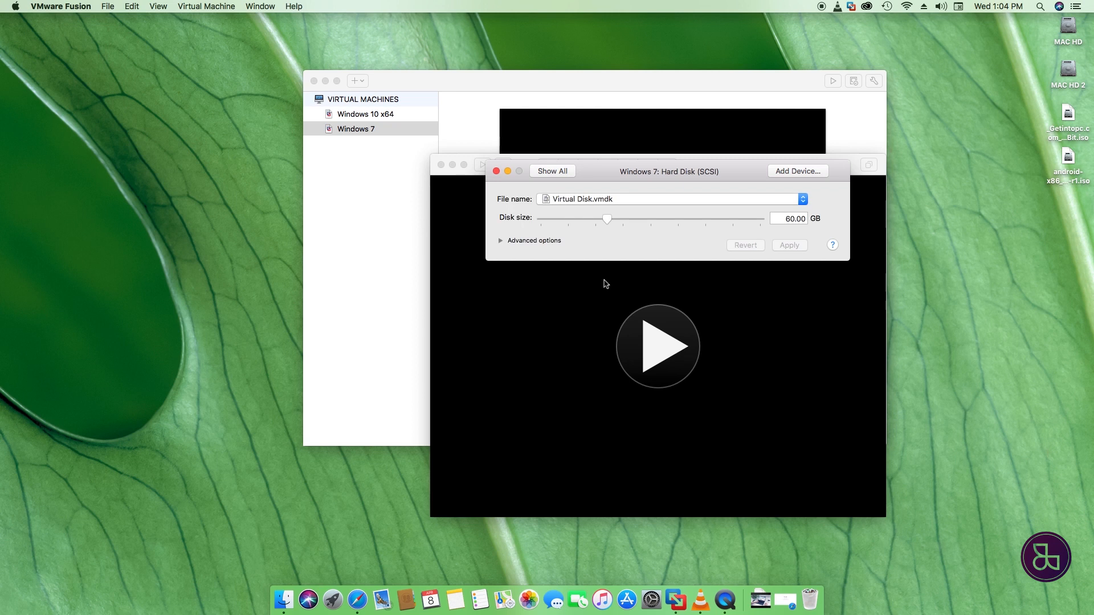
left_click(795, 220)
left_click(790, 221)
left_click_drag(789, 221, 782, 222)
type("20")
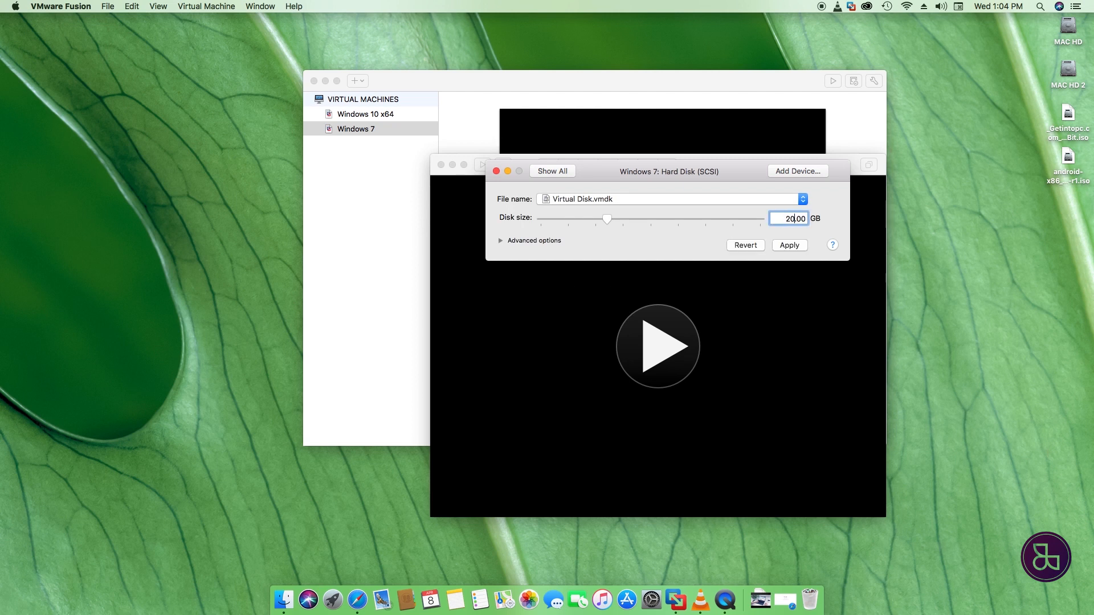
left_click(793, 249)
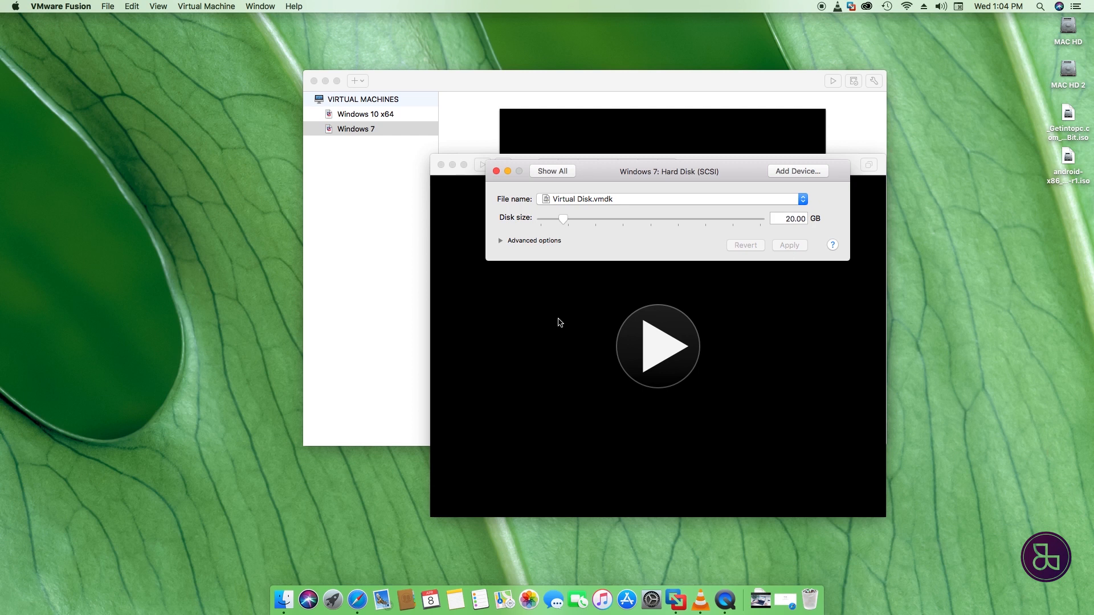
left_click(553, 172)
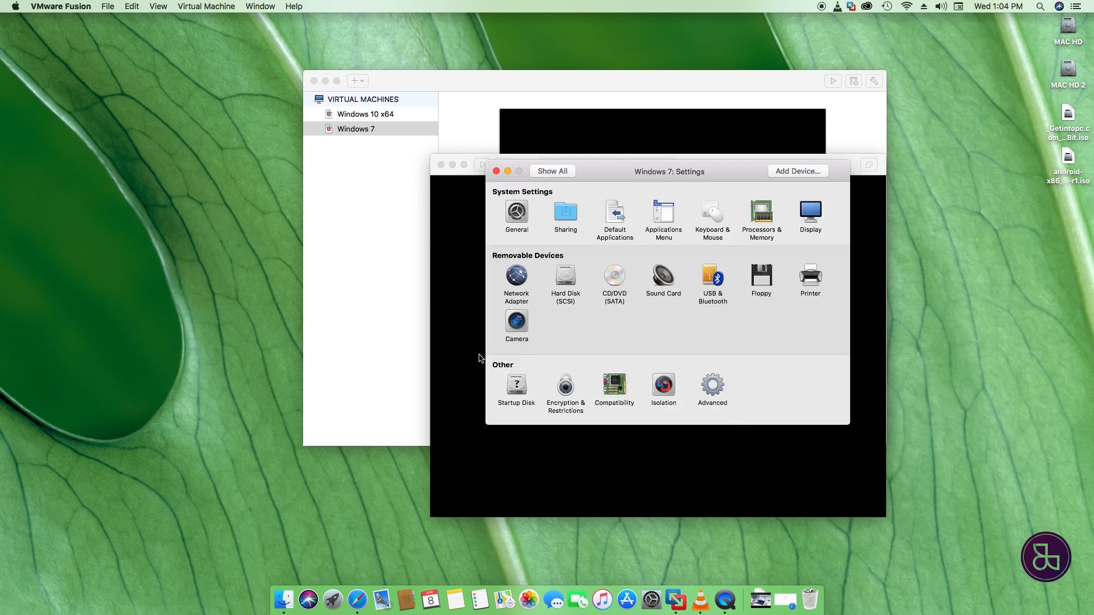
- Close the settings, start the Windows 7 virtual machine and dismiss the 3D support notice
left_click(497, 171)
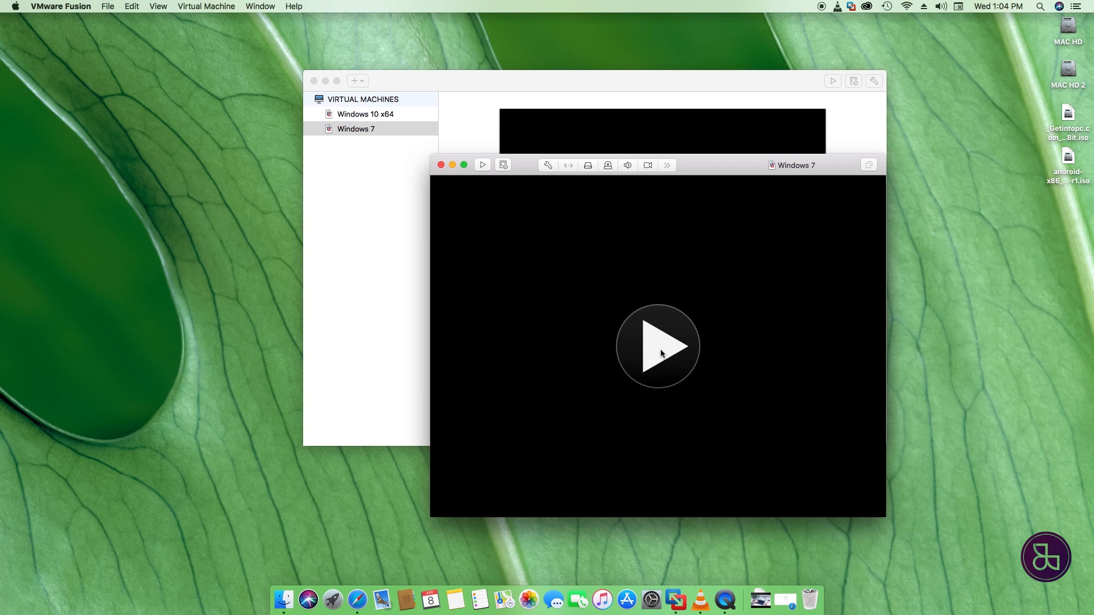
left_click(661, 354)
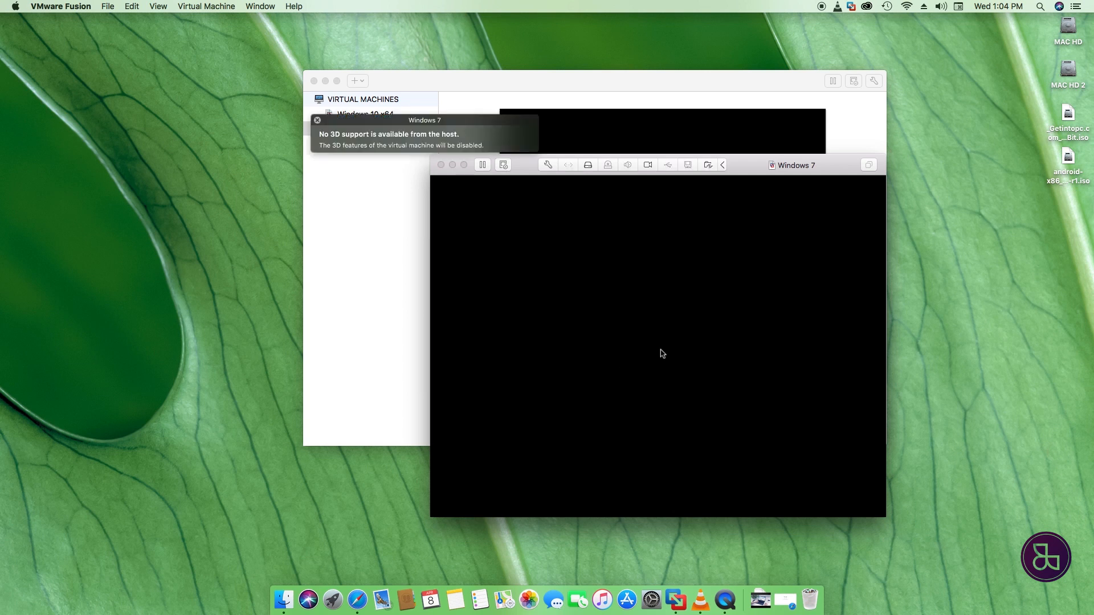
left_click(318, 120)
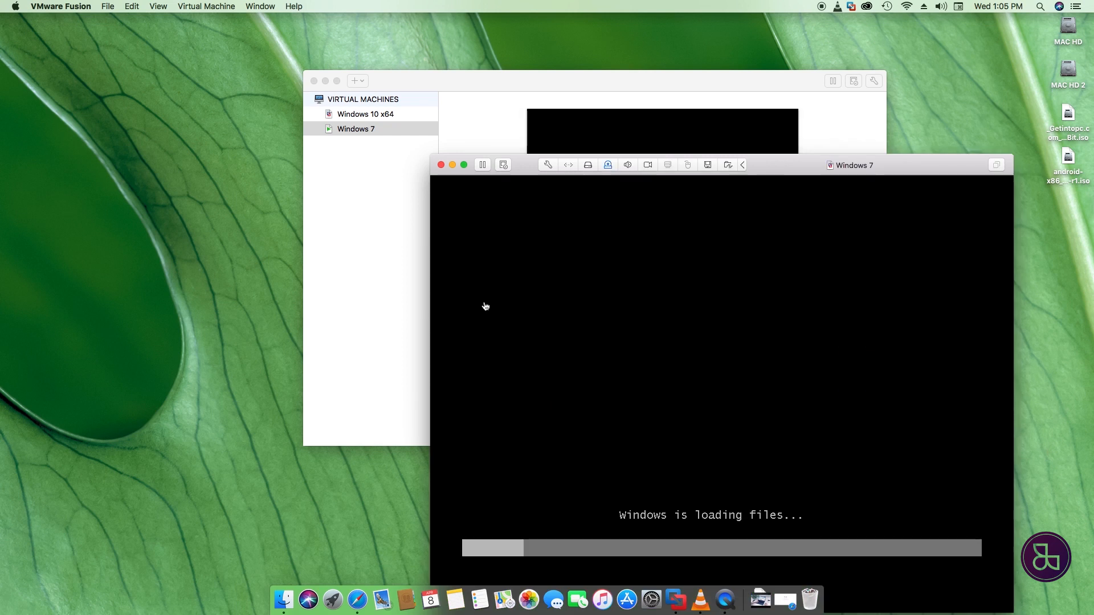
- Reposition the Windows 7 virtual machine window so it sits fully visible near the middle of the desktop
left_click_drag(807, 166, 739, 107)
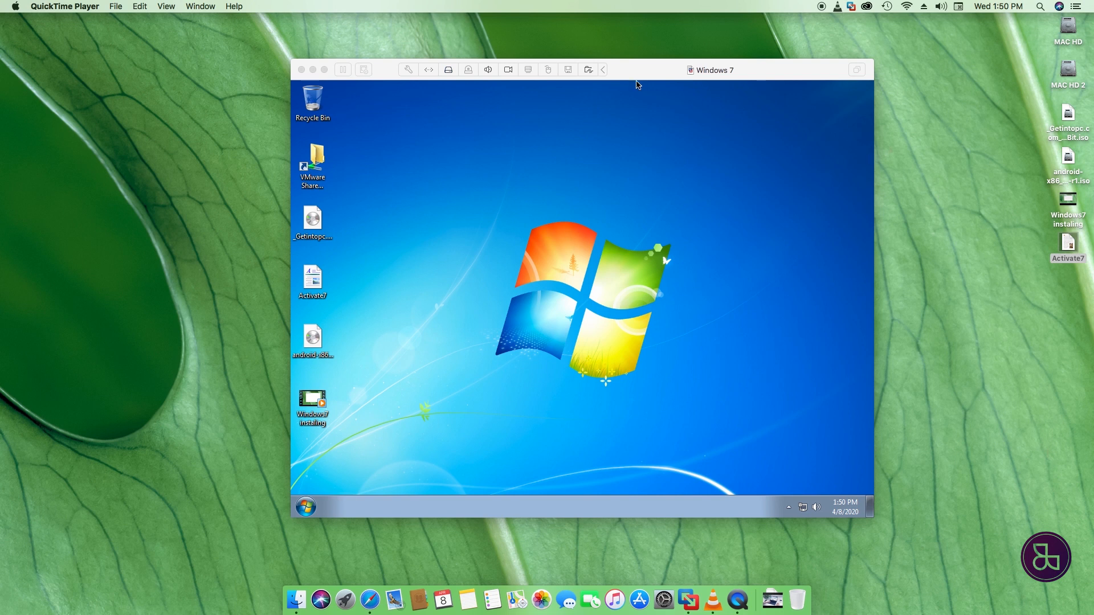
left_click_drag(642, 66, 691, 66)
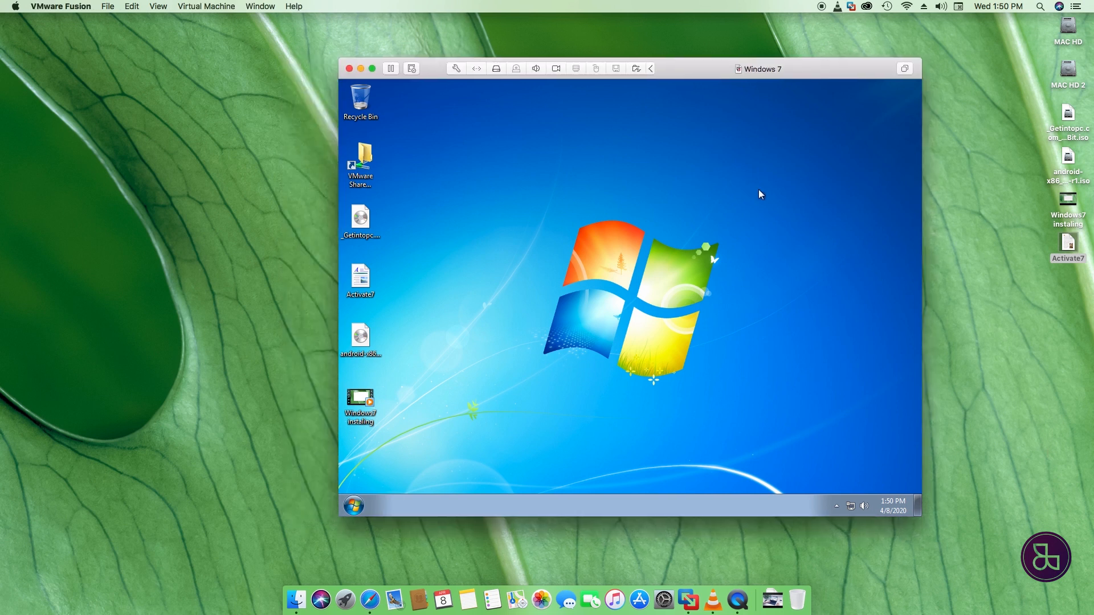